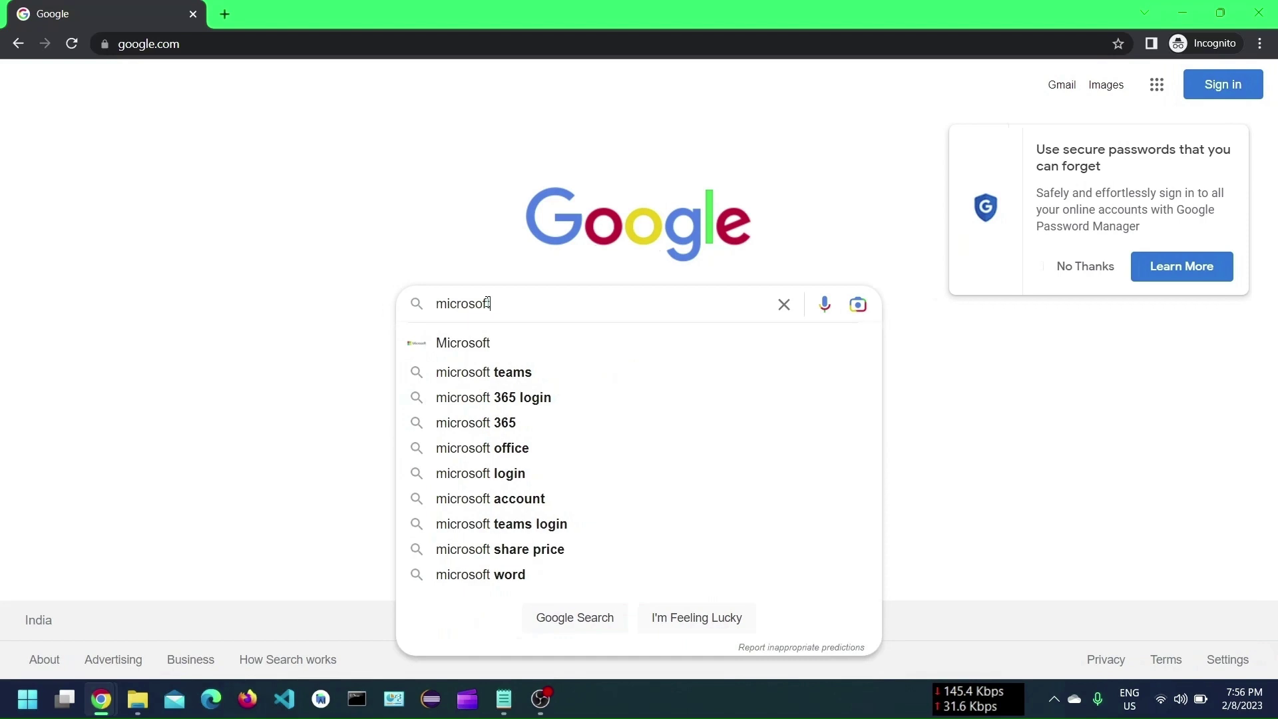
# Search Google for microsoft.com and open the Microsoft 365 official site result.
pyautogui.write('.com')
pyautogui.press('Return')
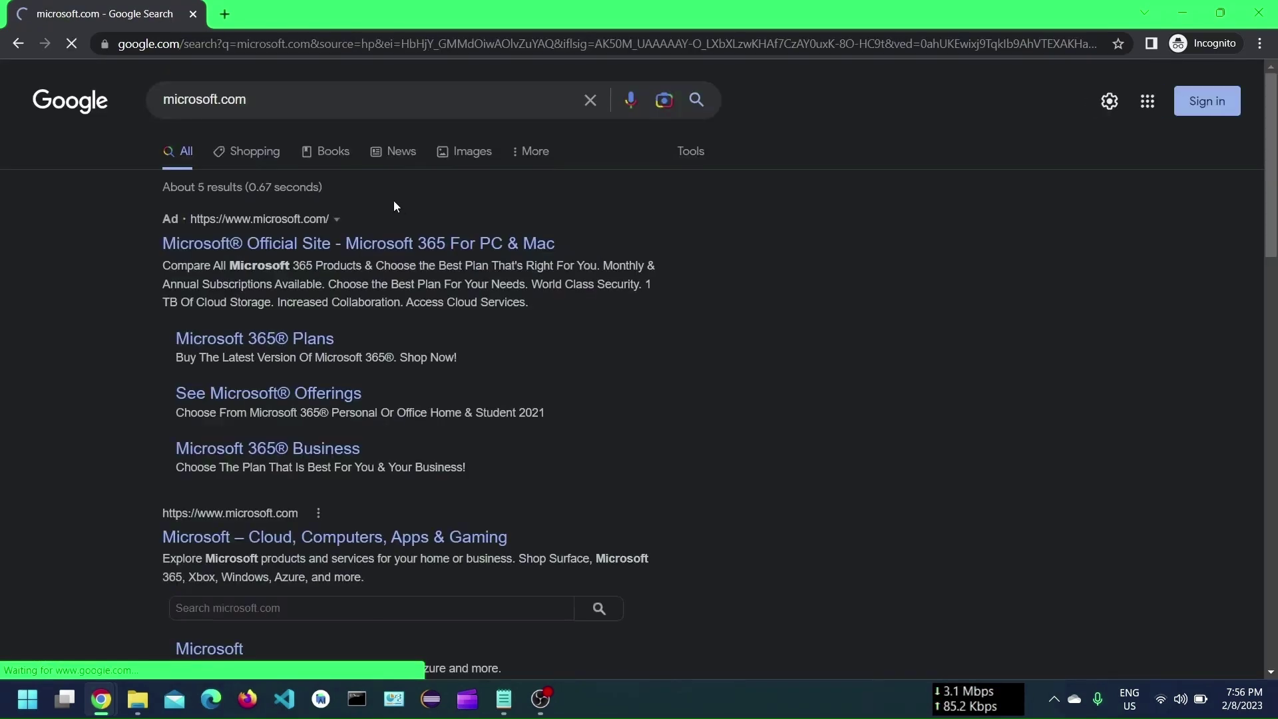
pyautogui.click(385, 242)
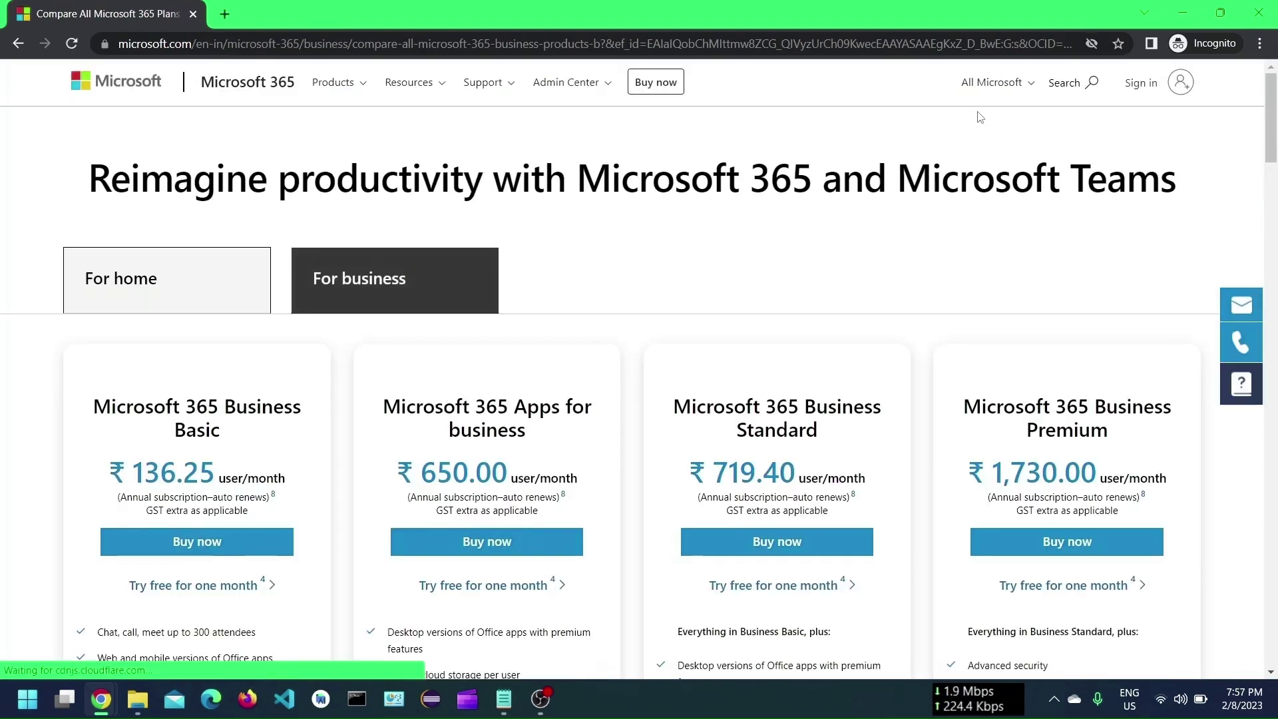
# Browse the All Microsoft menu, then go to the Microsoft account sign-in page.
pyautogui.click(992, 83)
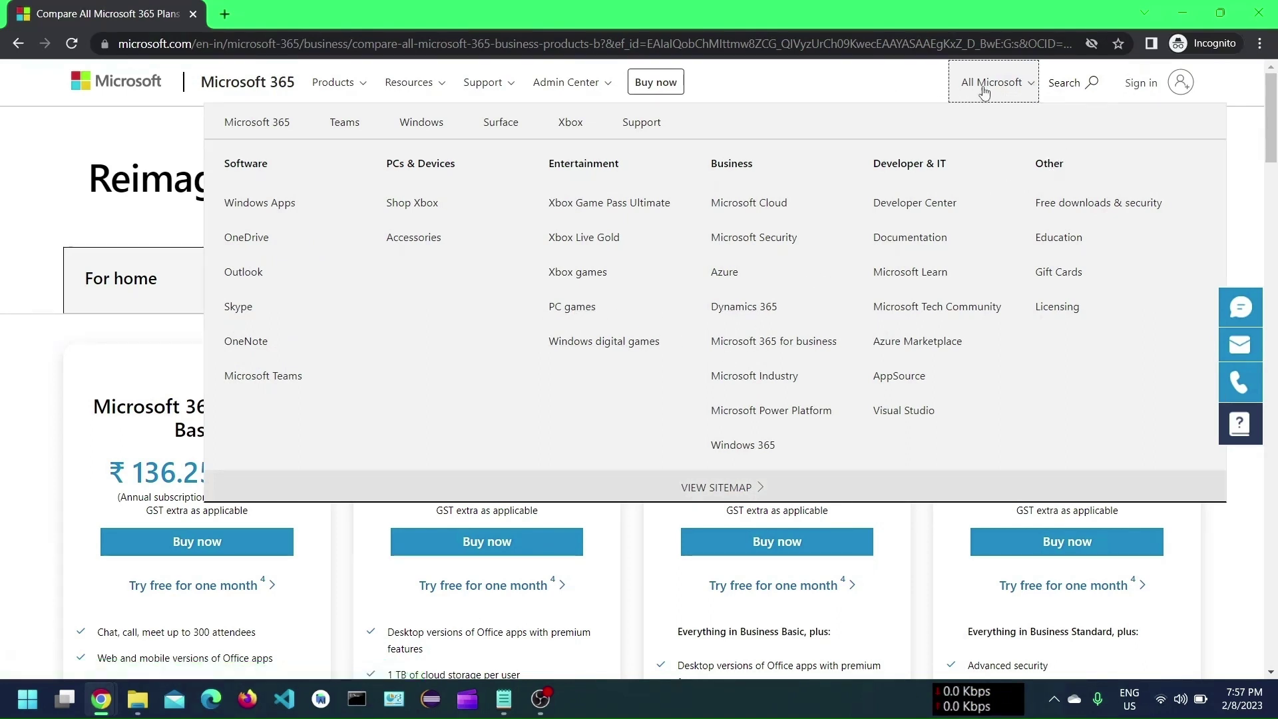
pyautogui.click(1137, 93)
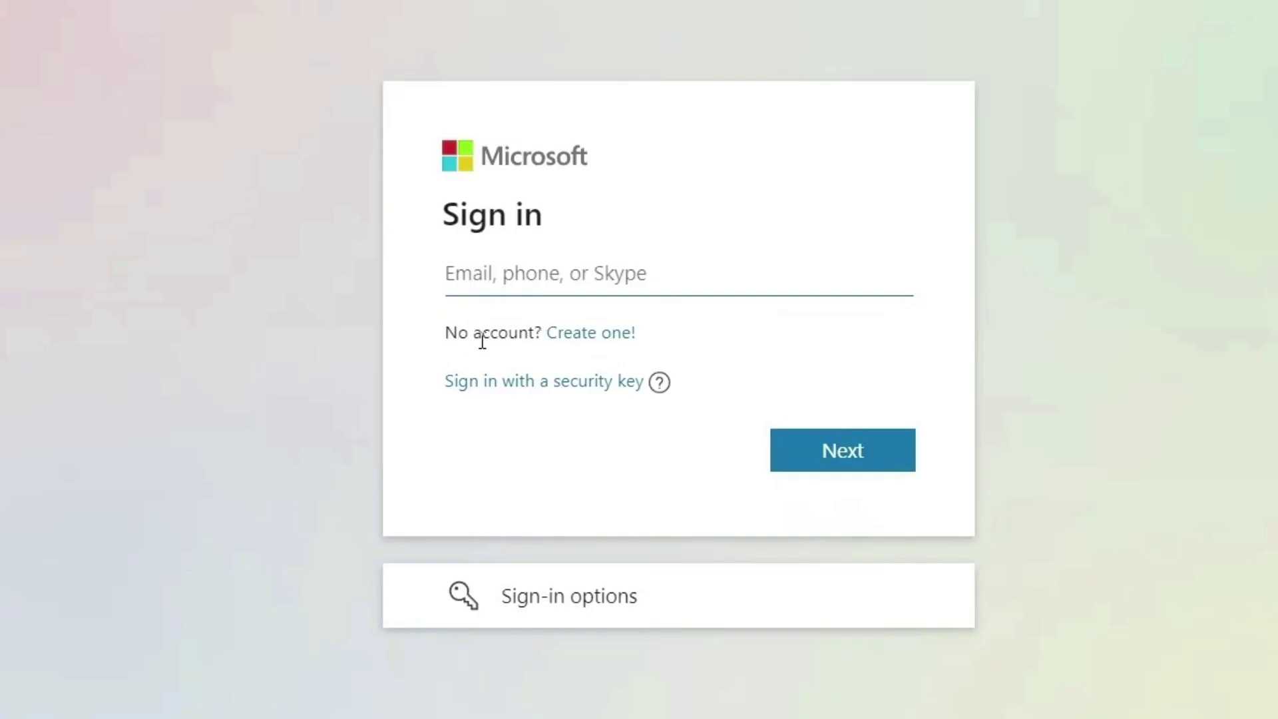
# Begin creating an account with a new email address and enter the desired username.
pyautogui.click(598, 345)
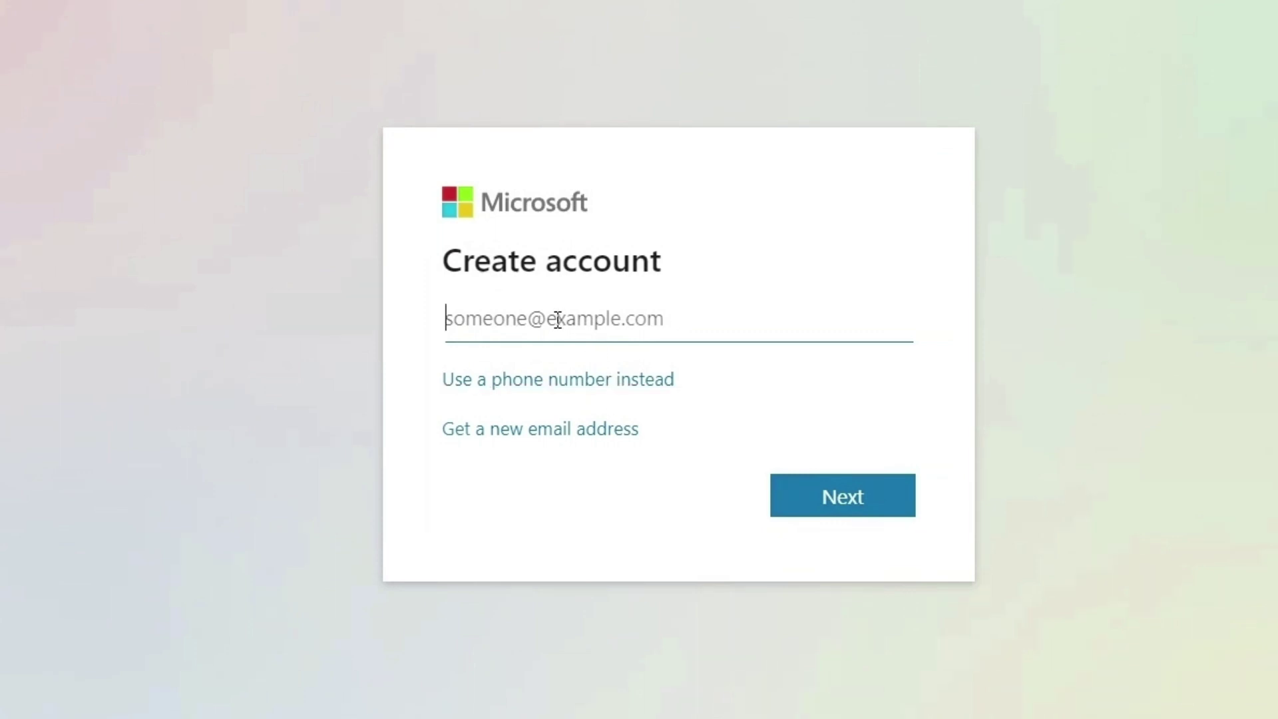
pyautogui.click(510, 436)
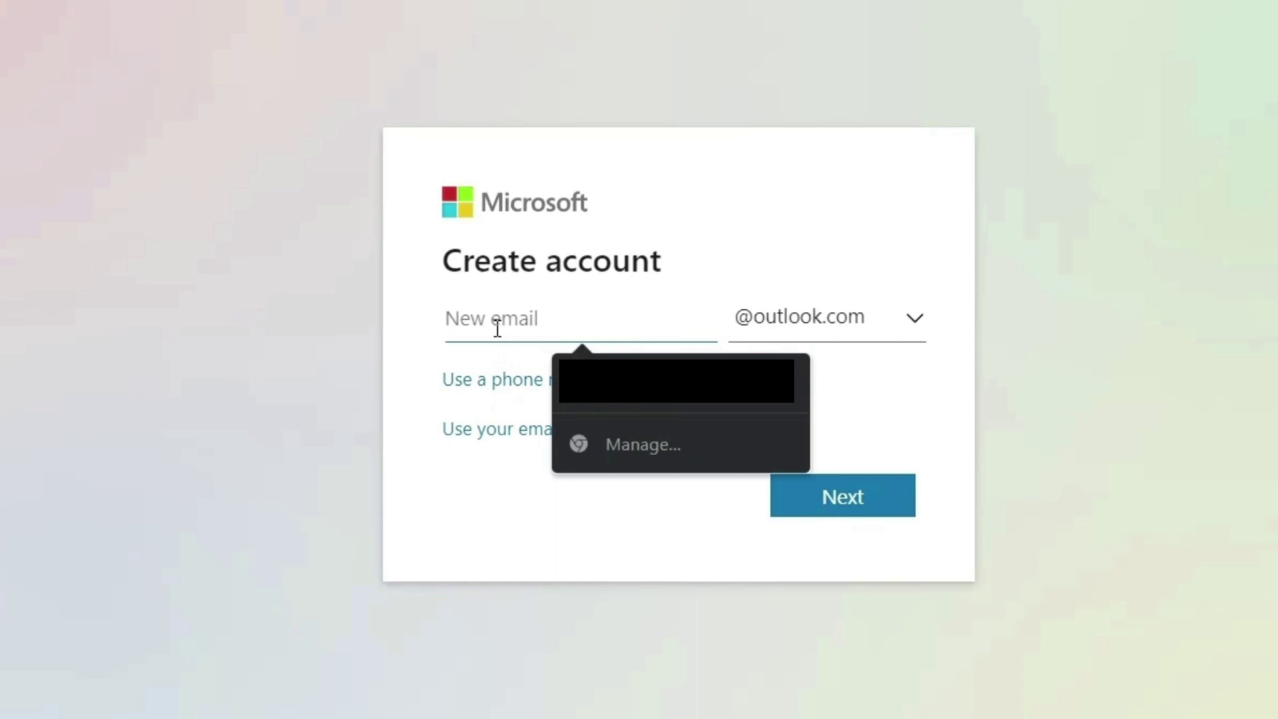
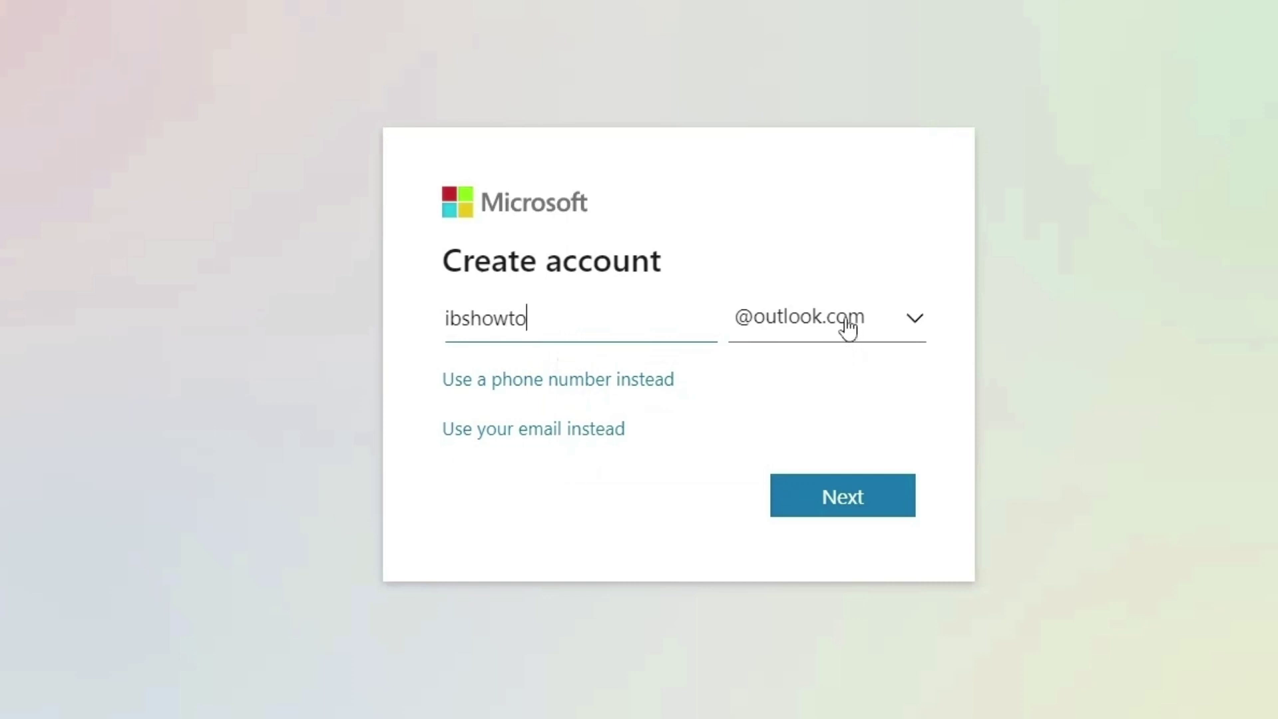
pyautogui.click(884, 324)
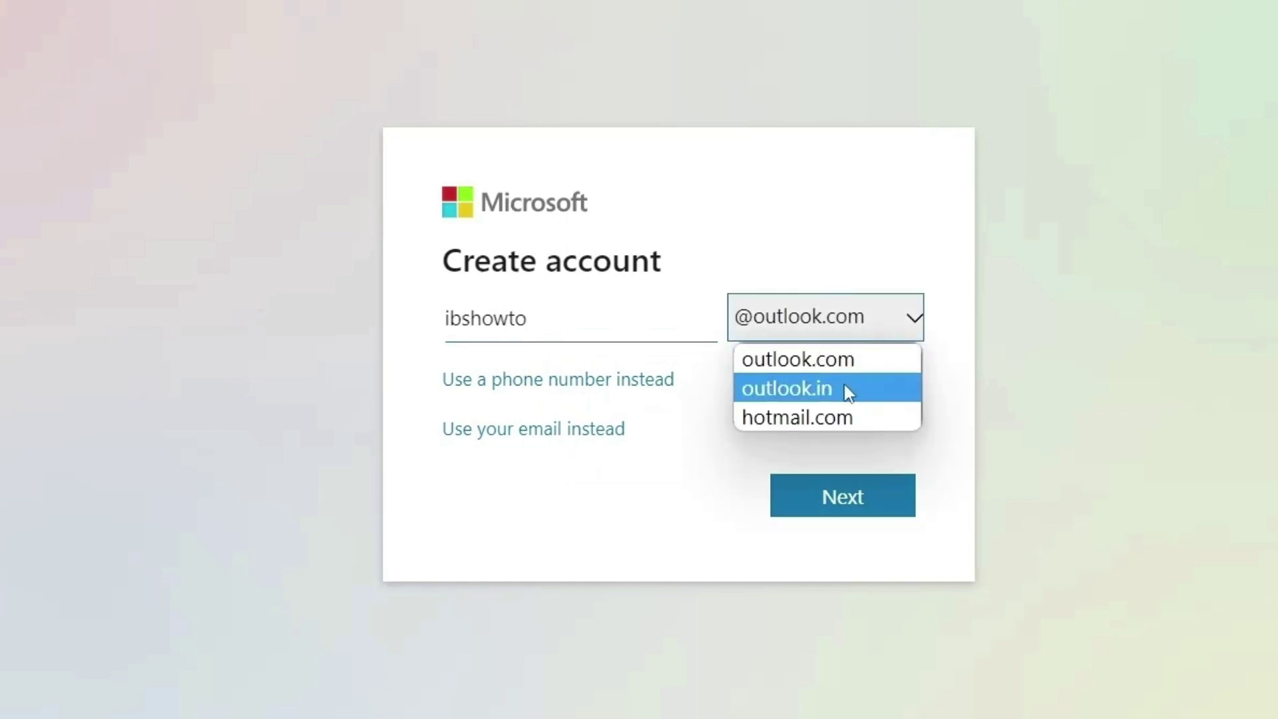
pyautogui.click(847, 387)
pyautogui.click(870, 334)
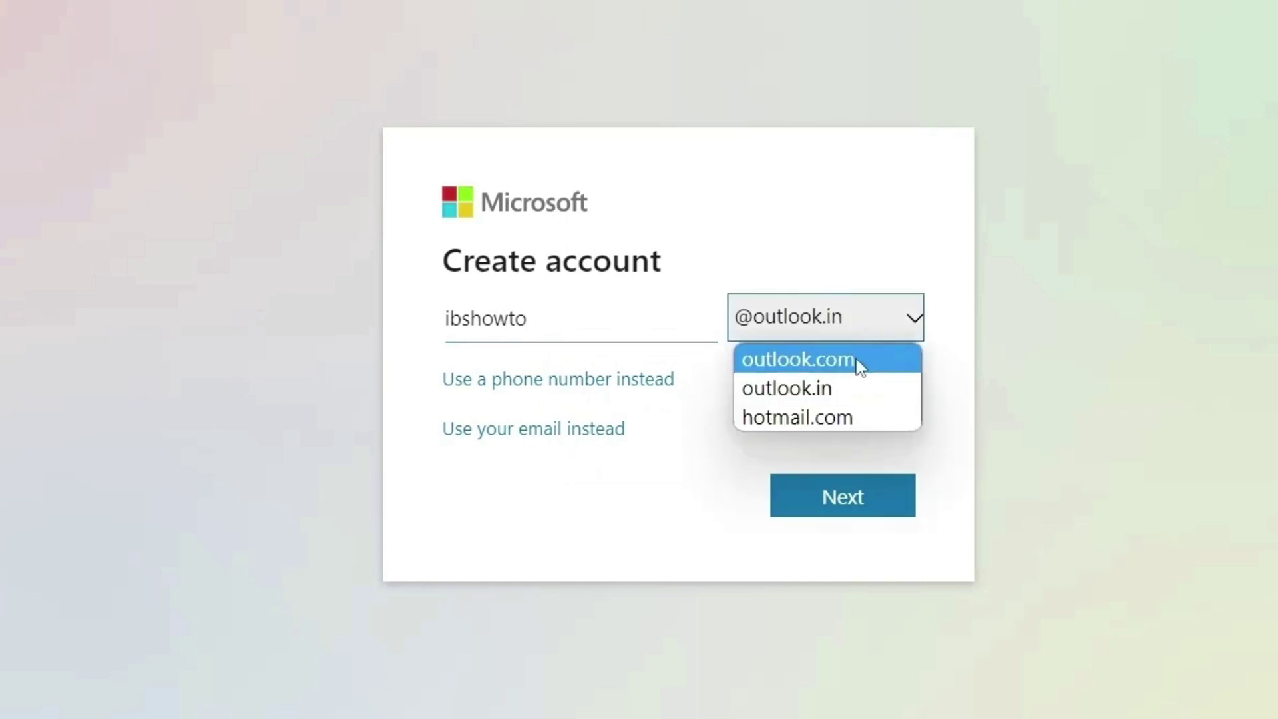
pyautogui.click(840, 417)
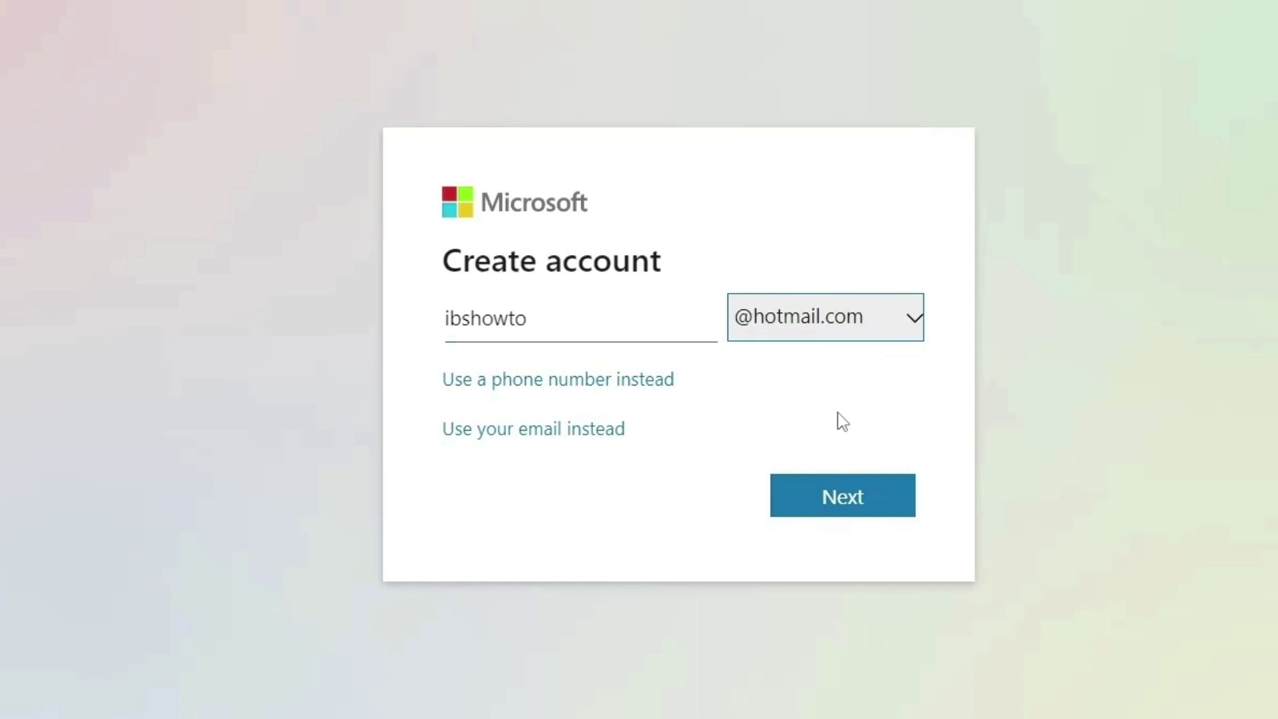
pyautogui.click(874, 328)
pyautogui.click(874, 327)
pyautogui.click(825, 498)
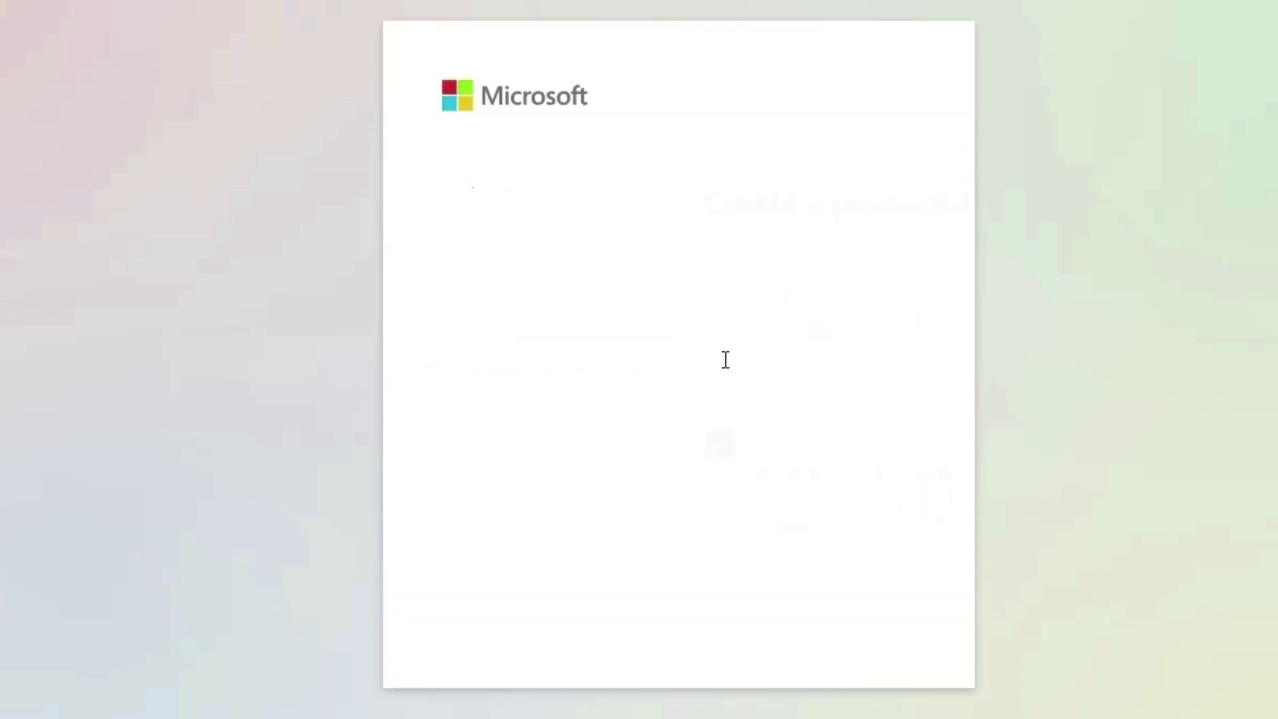
# Enter and reveal the account password, decline Microsoft offers, and continue to the name step.
pyautogui.click(539, 336)
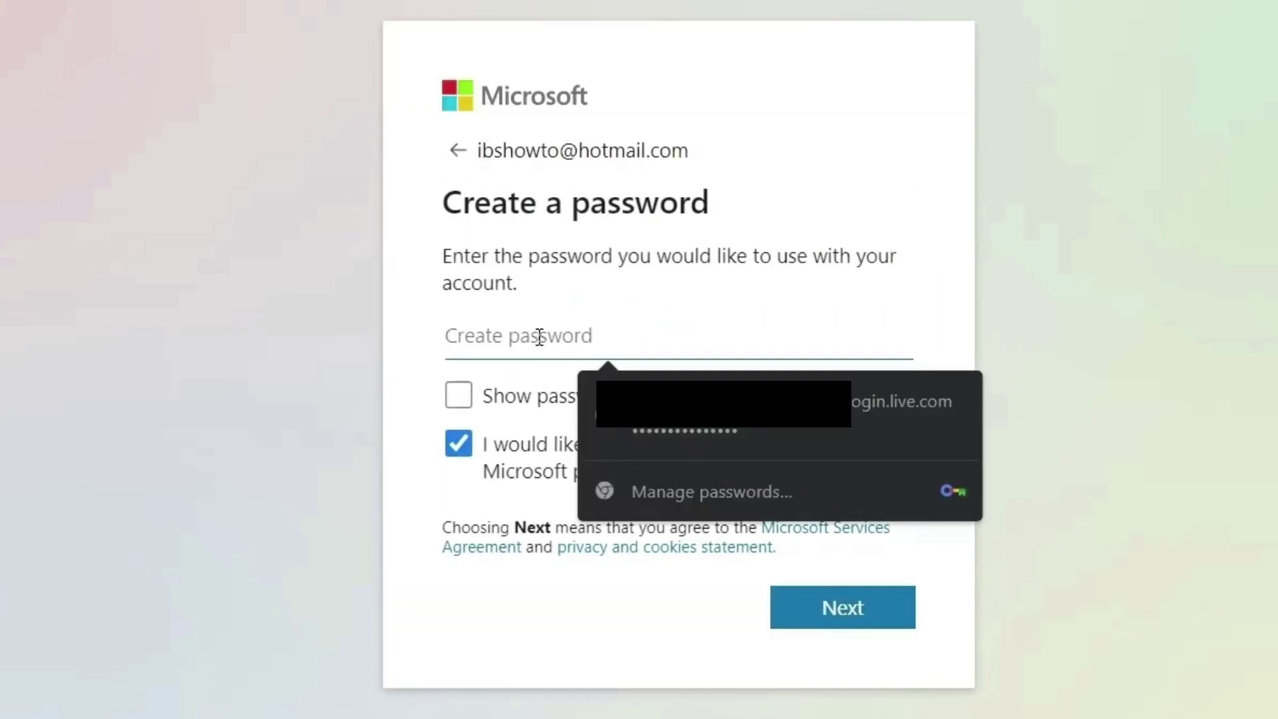
pyautogui.write('•')
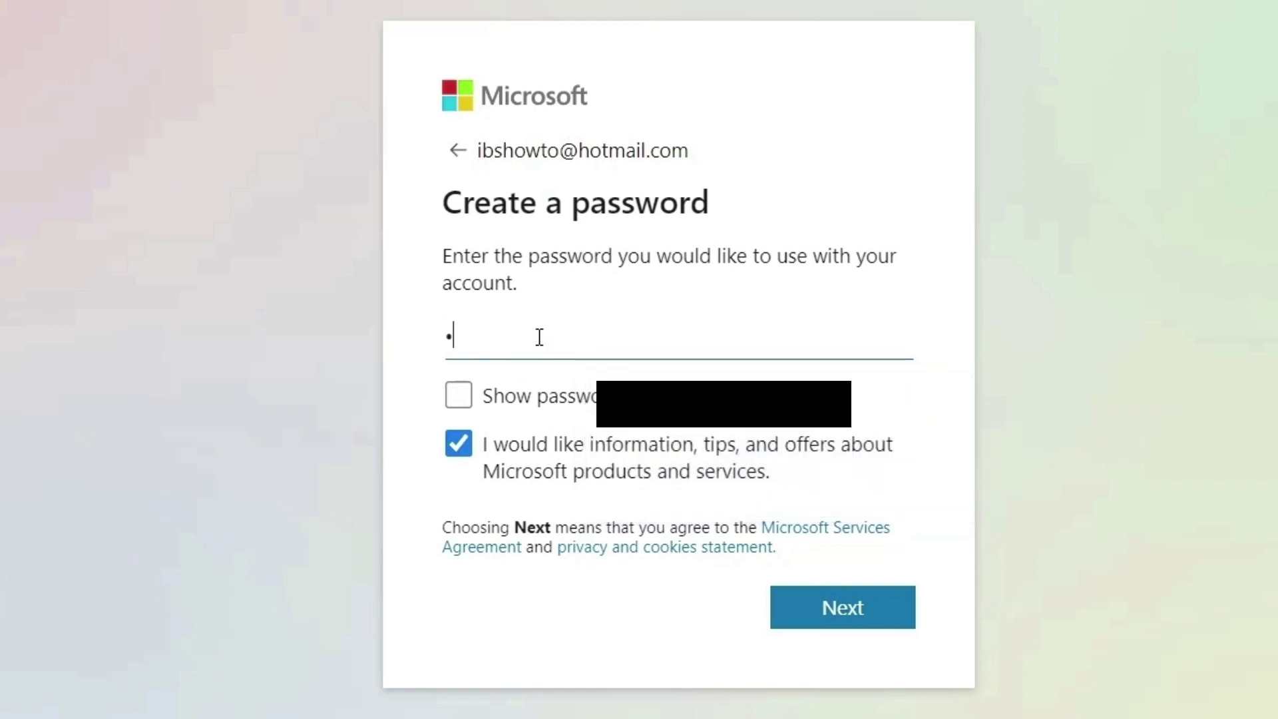
pyautogui.write('•••••••')
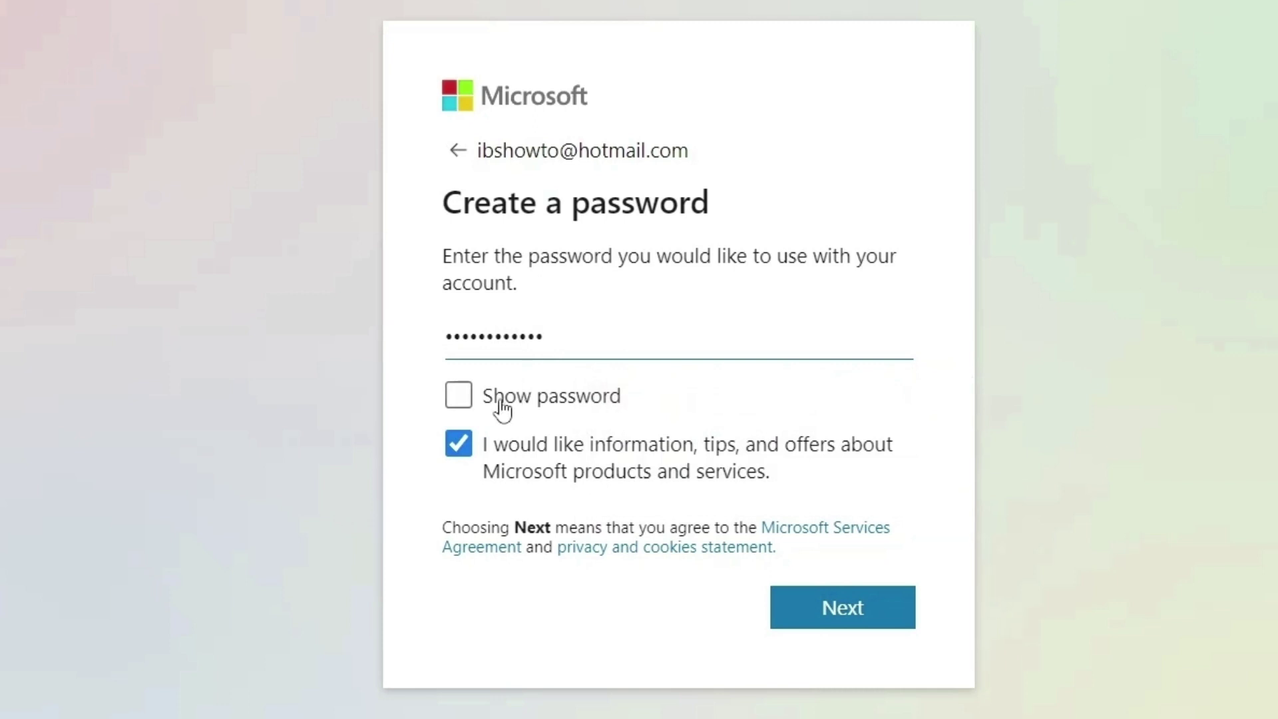
pyautogui.click(463, 406)
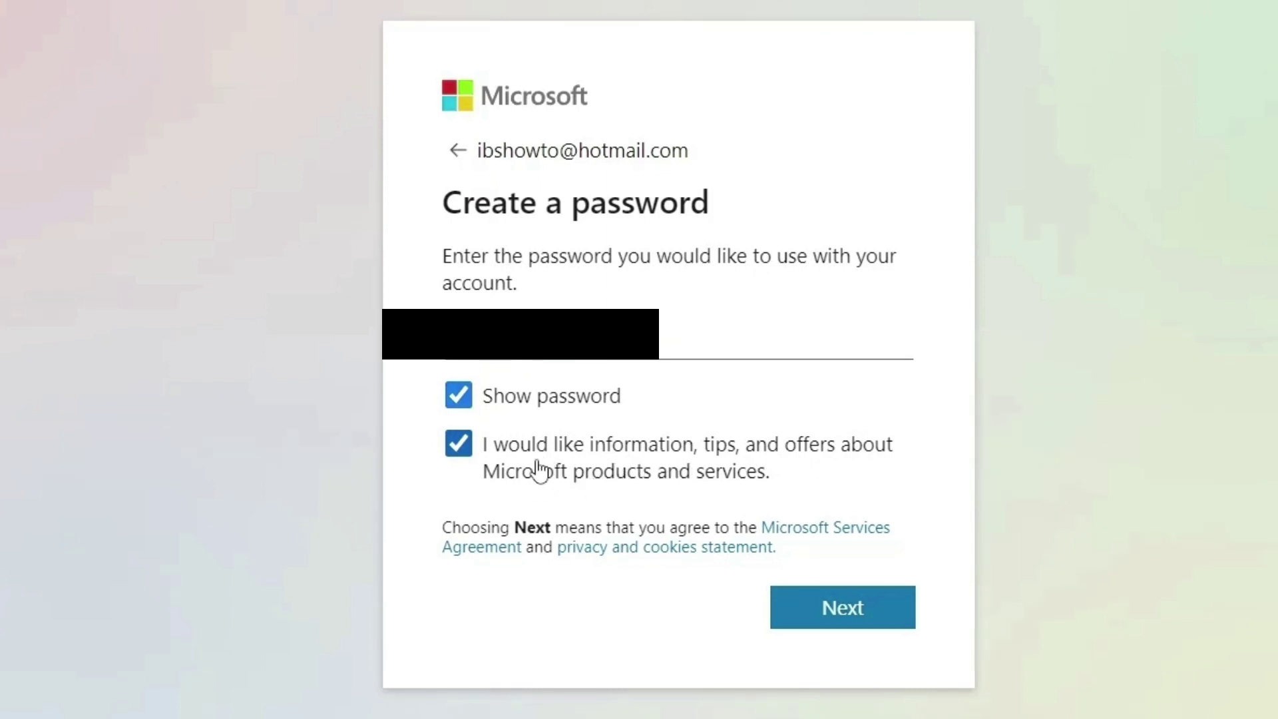
pyautogui.click(458, 442)
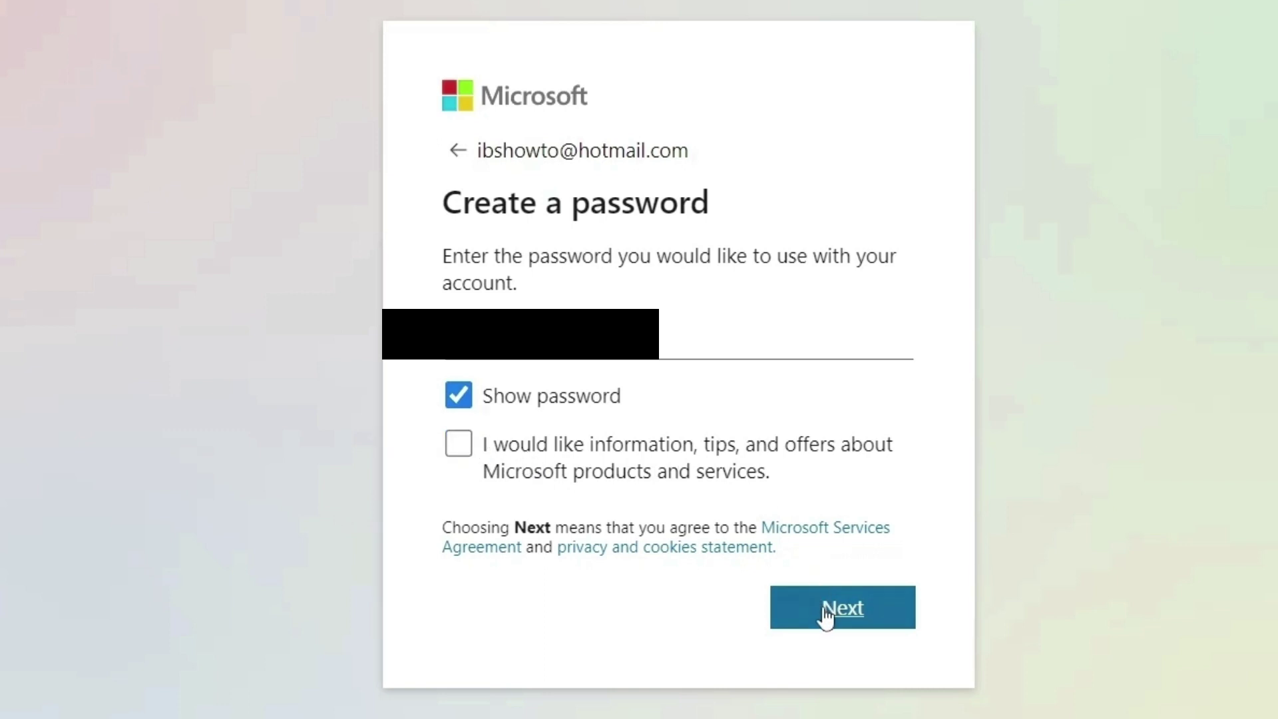
pyautogui.click(824, 611)
pyautogui.click(561, 397)
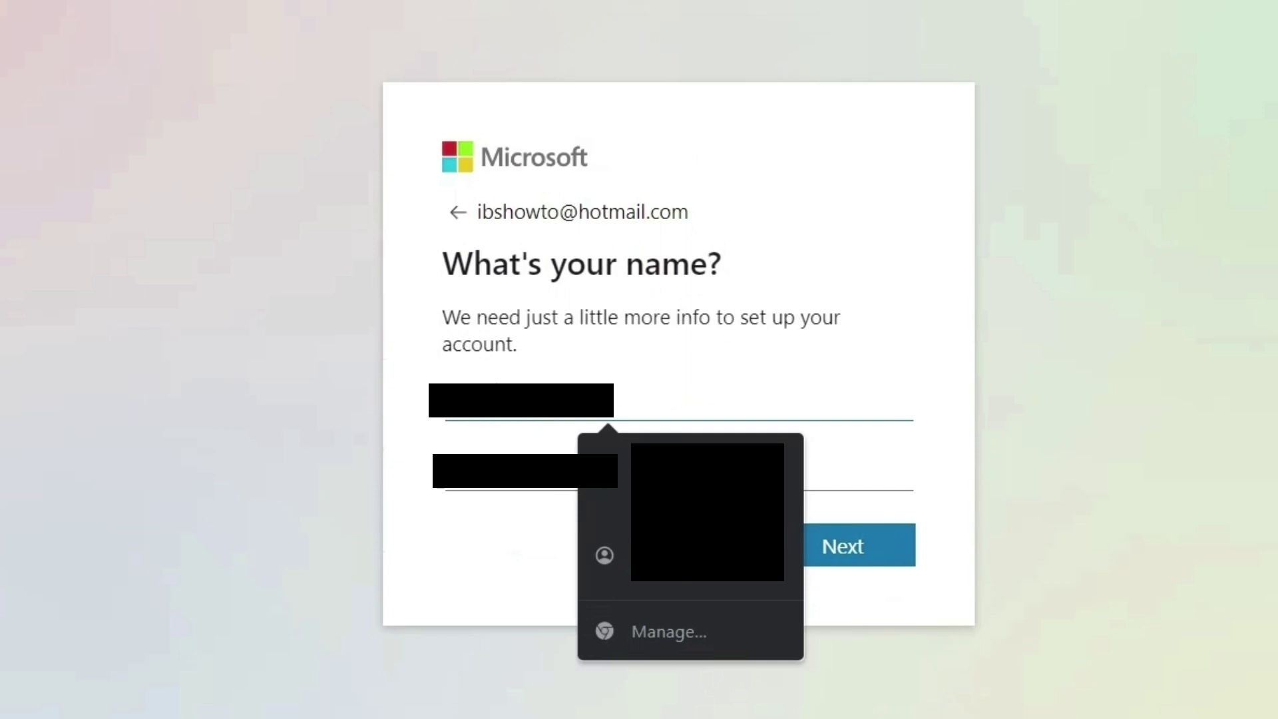
# Fill in the first and last name, then submit the India birthdate details.
pyautogui.click(549, 471)
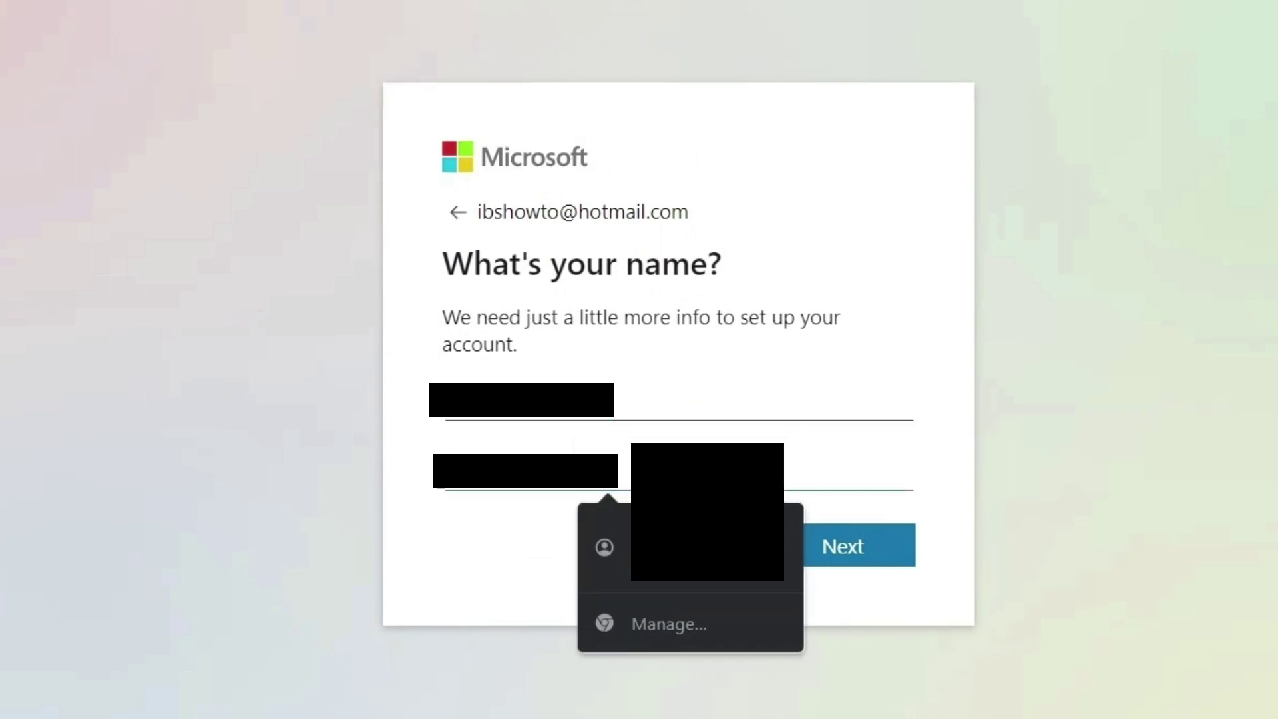
pyautogui.click(848, 558)
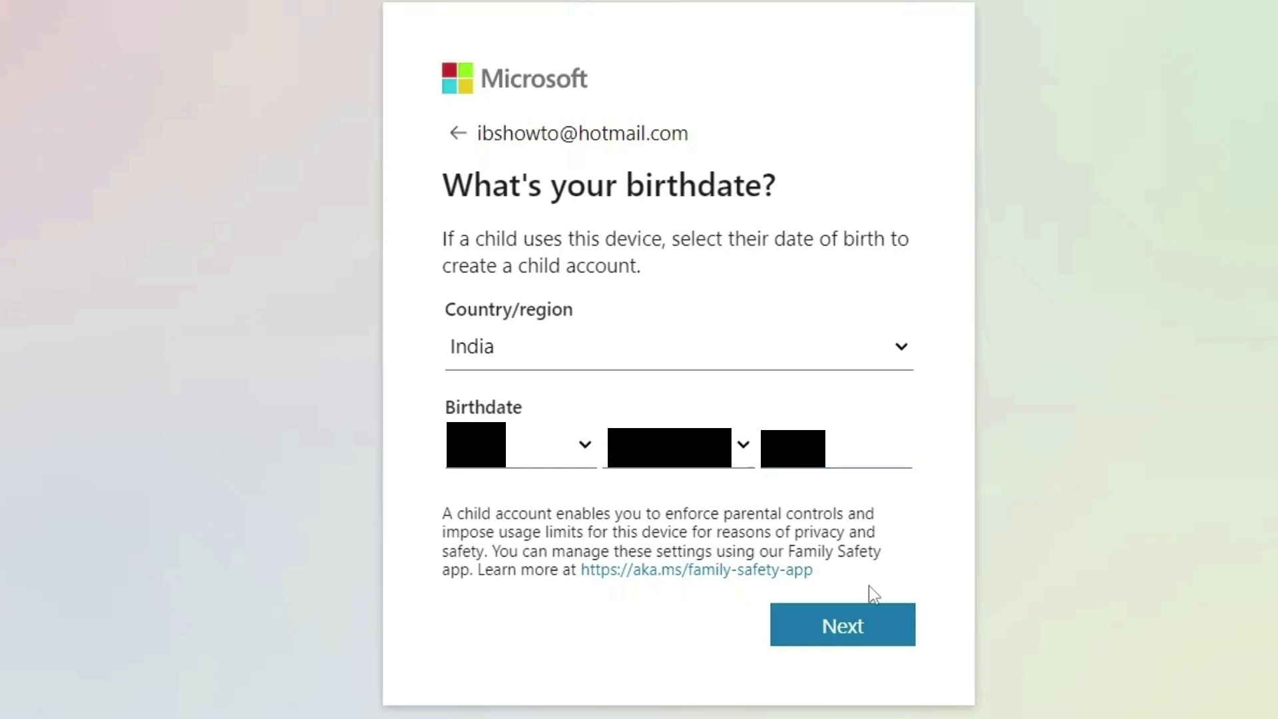
pyautogui.click(856, 627)
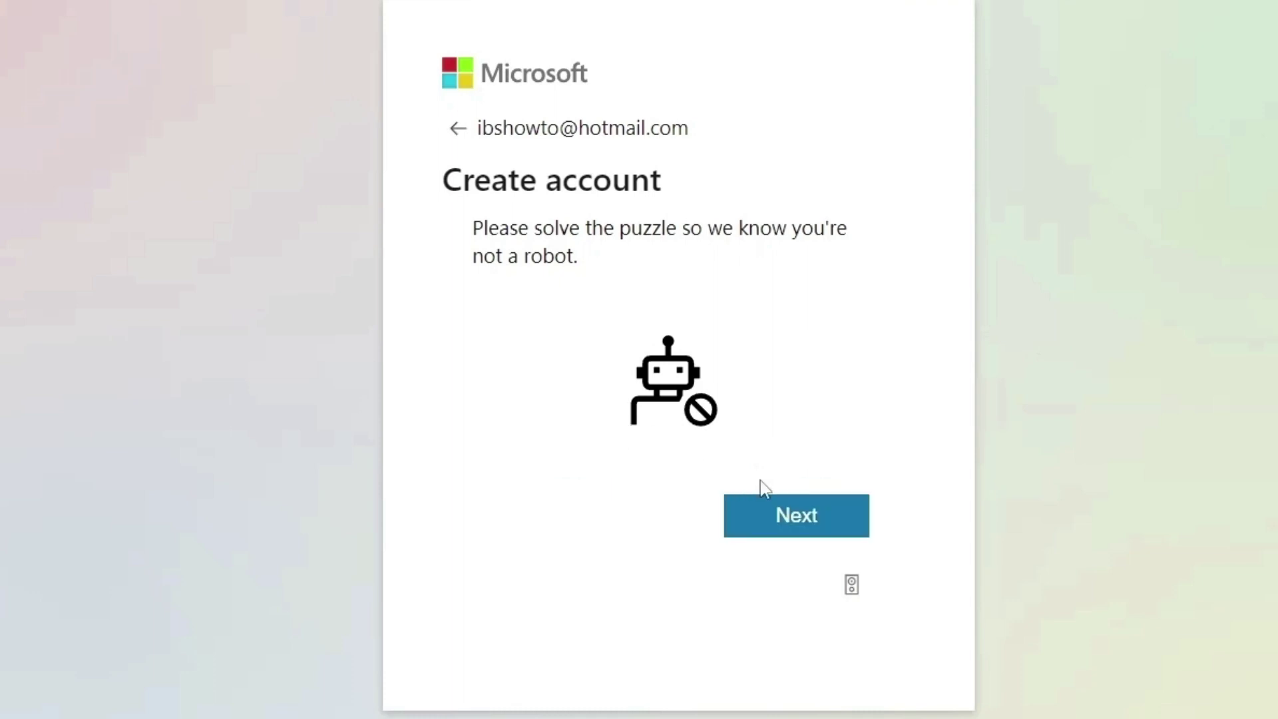
# Pass the robot check by picking each square with two identical objects, like roller skates.
pyautogui.click(784, 516)
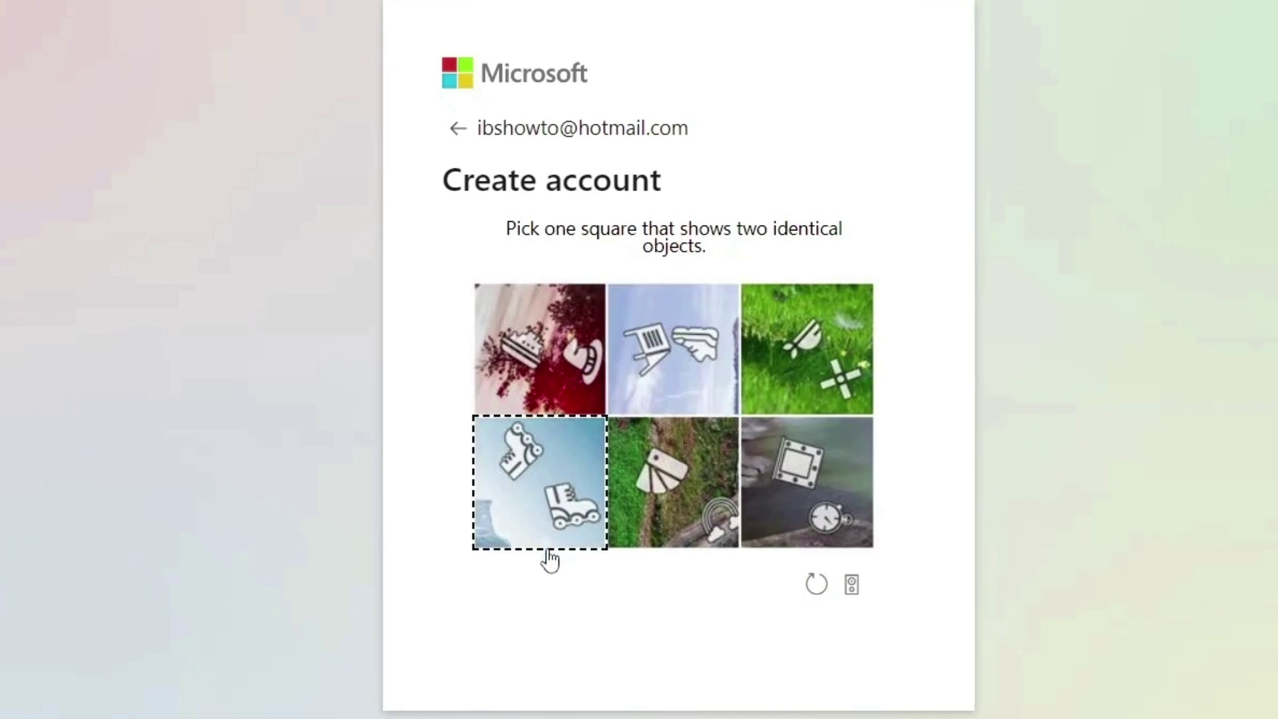
pyautogui.click(548, 498)
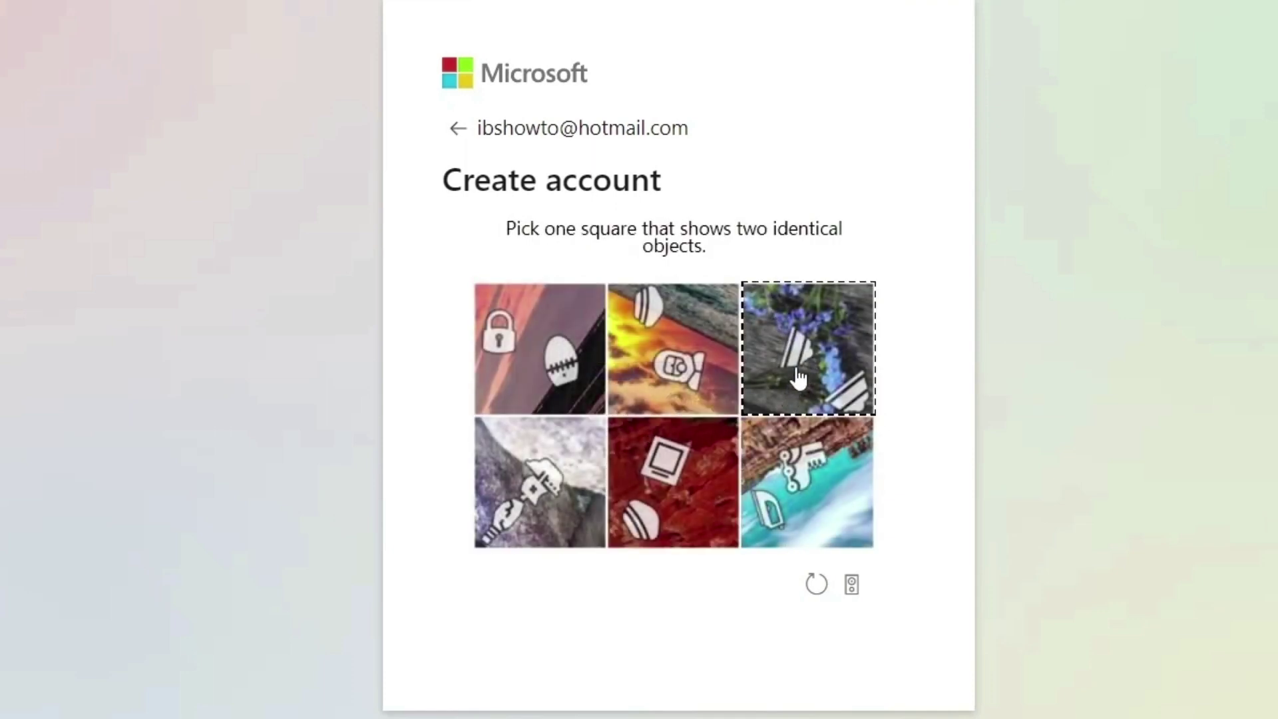
pyautogui.click(817, 360)
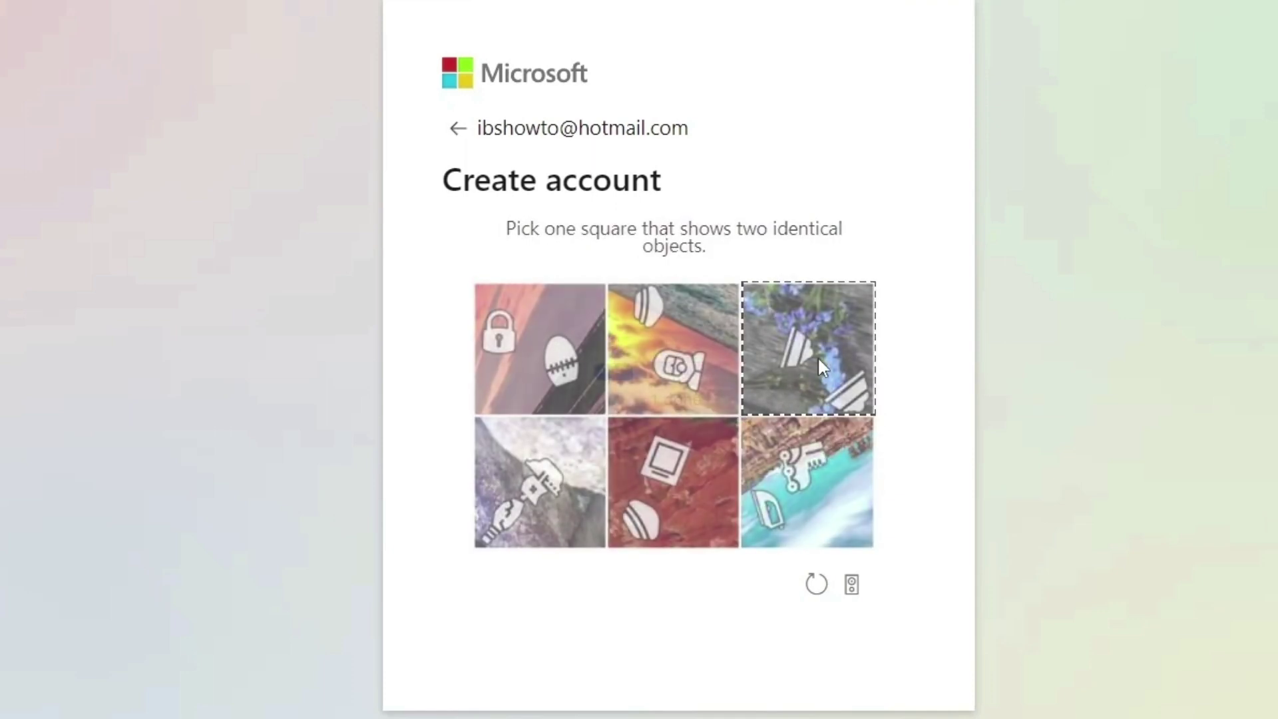
pyautogui.click(556, 348)
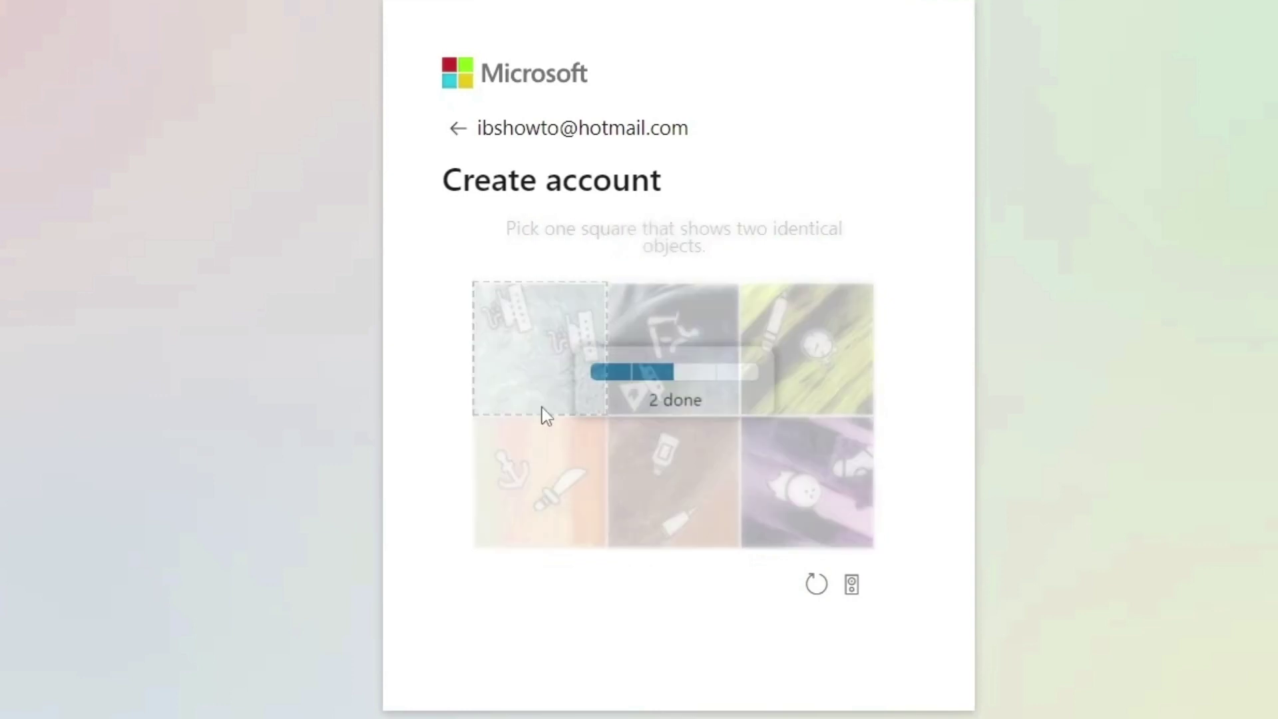
pyautogui.click(795, 357)
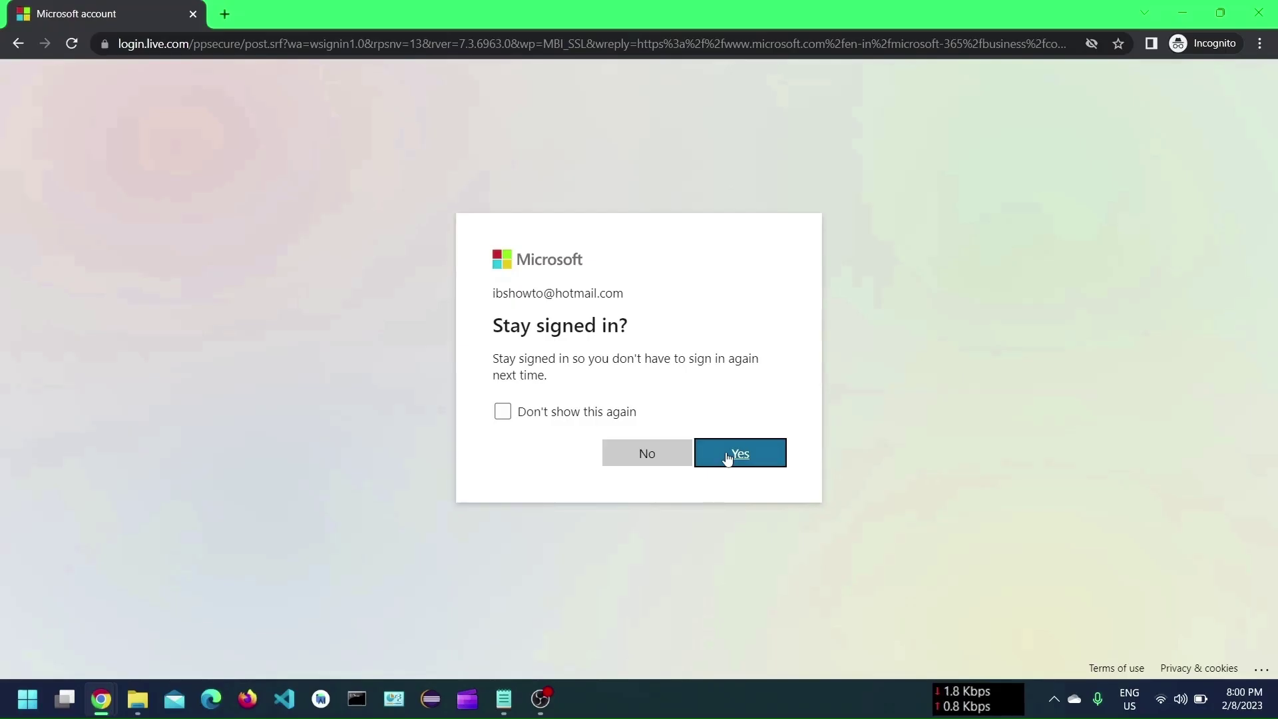
# Stay signed in and click through the welcome slides and tour tip.
pyautogui.click(727, 455)
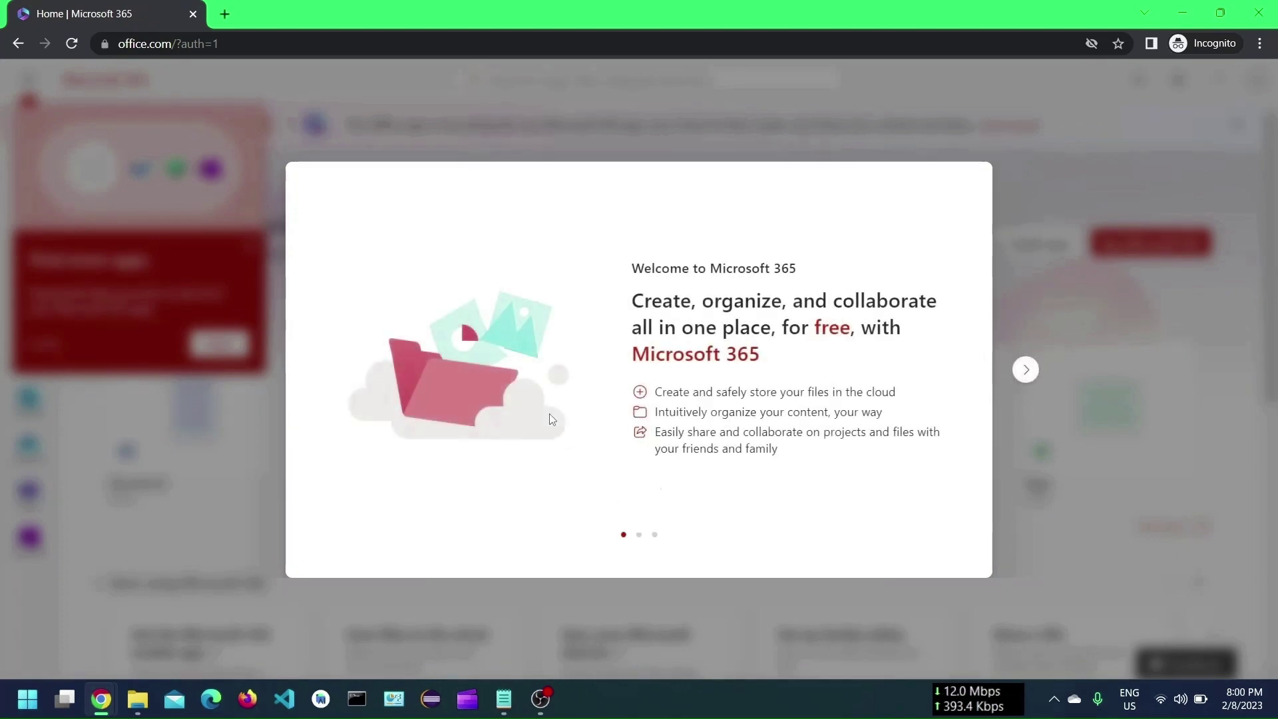
pyautogui.click(1025, 370)
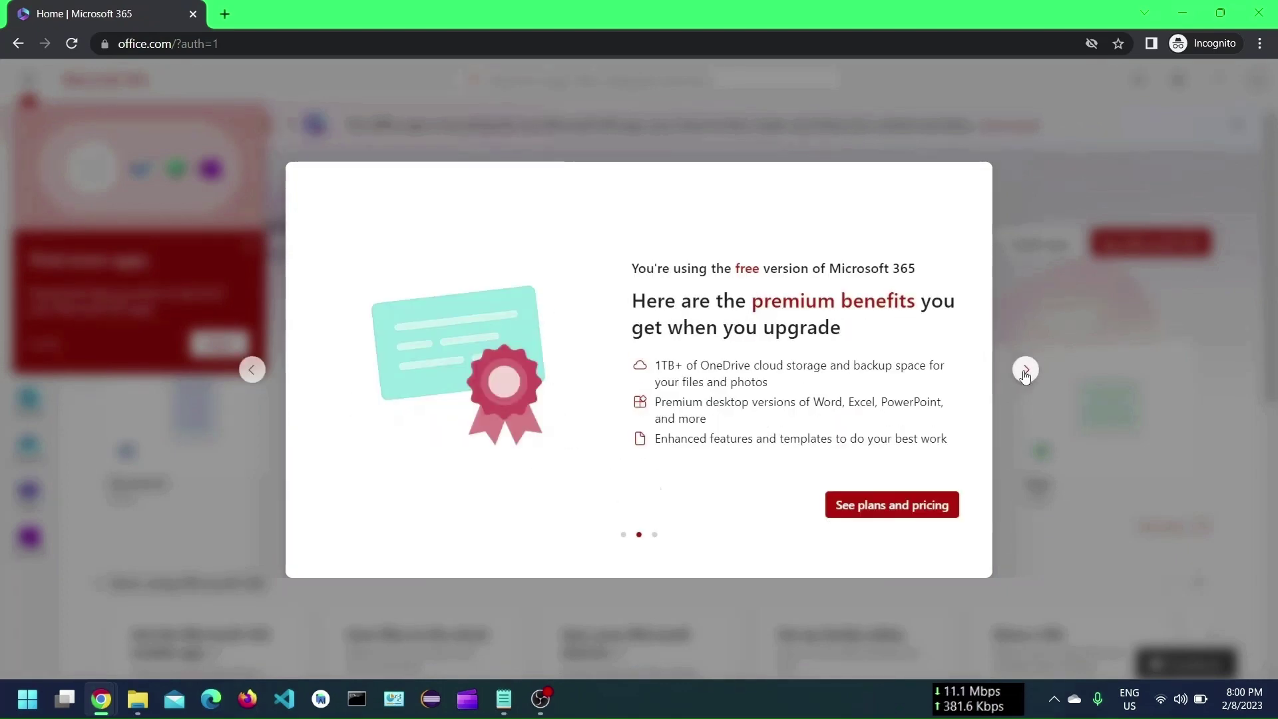
pyautogui.click(1026, 370)
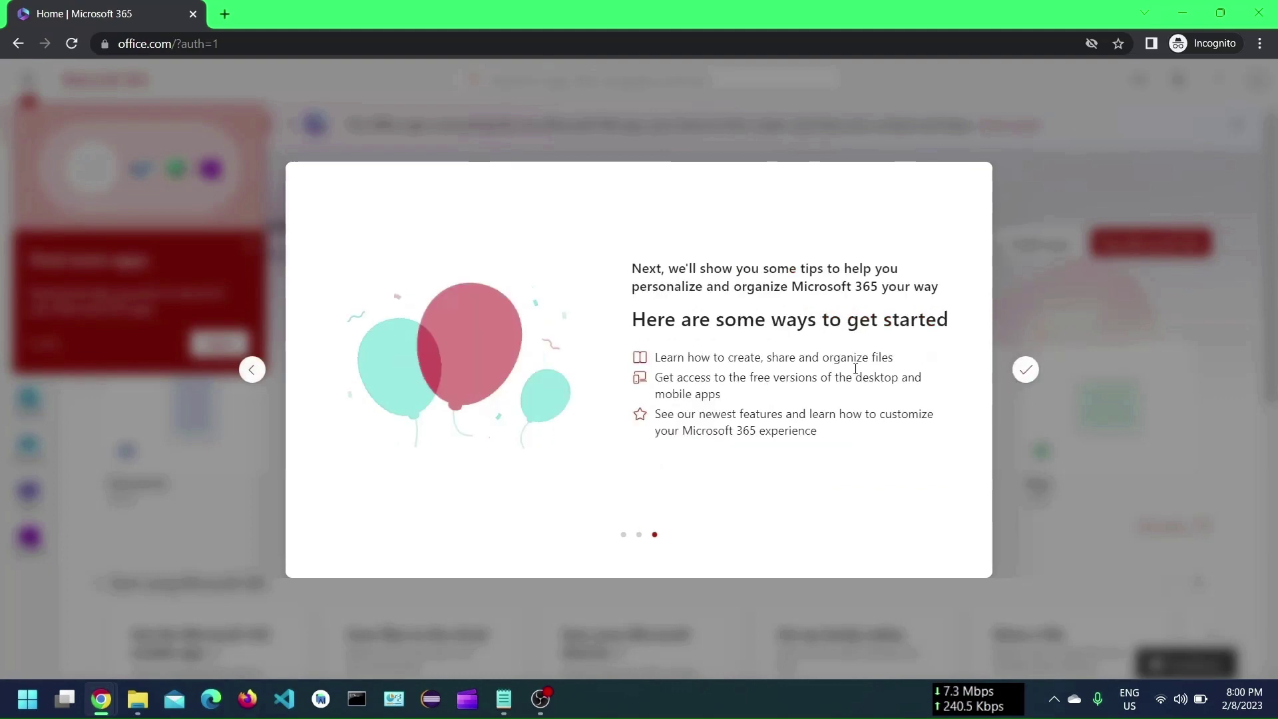
pyautogui.click(231, 343)
pyautogui.click(231, 344)
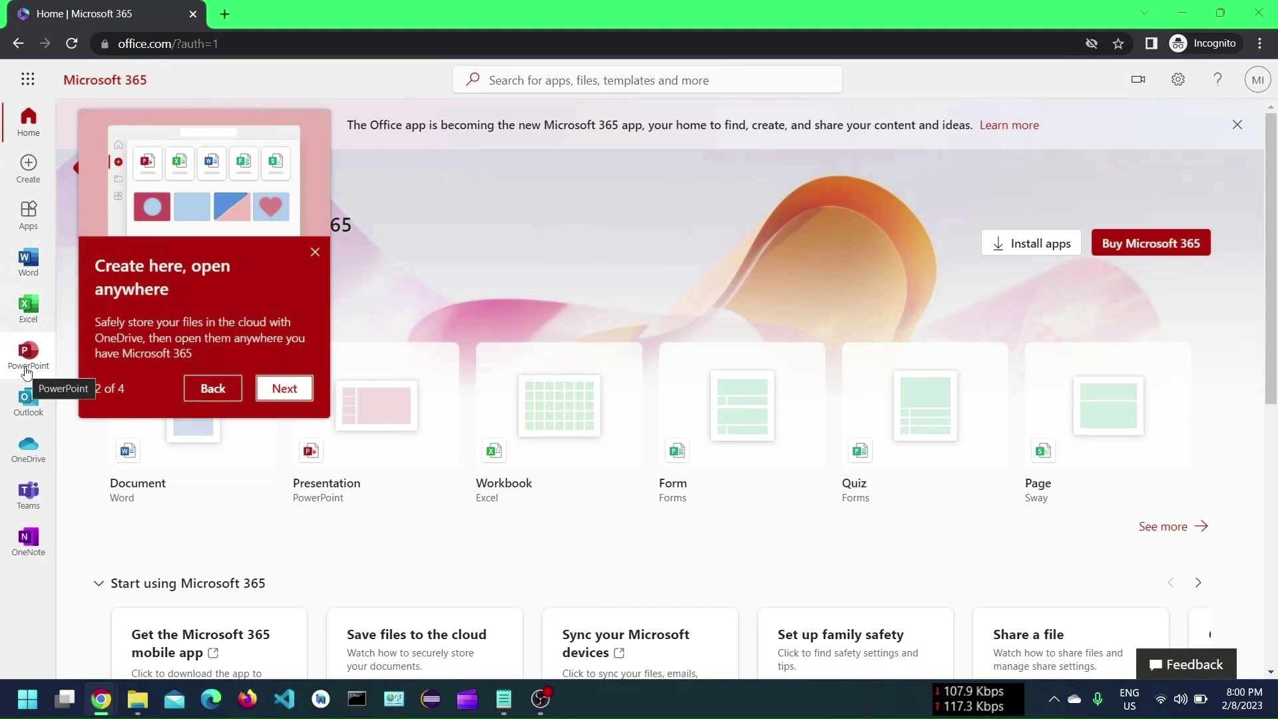
# Open Outlook in a new browser tab from the left rail, then bring up OneDrive's options.
pyautogui.rightClick(24, 400)
pyautogui.click(126, 388)
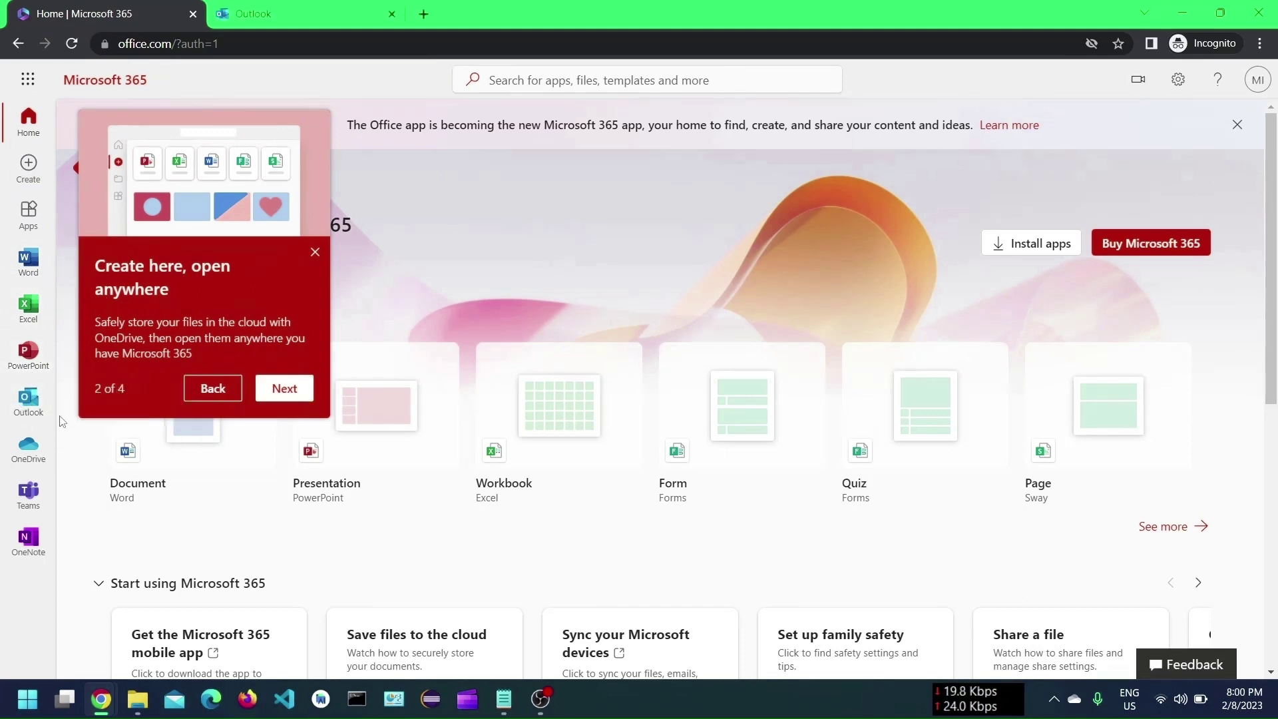
pyautogui.rightClick(26, 451)
# In a new OneDrive tab, view Manage storage: Free 5 GB plan, 0 GB referral bonus.
pyautogui.click(125, 436)
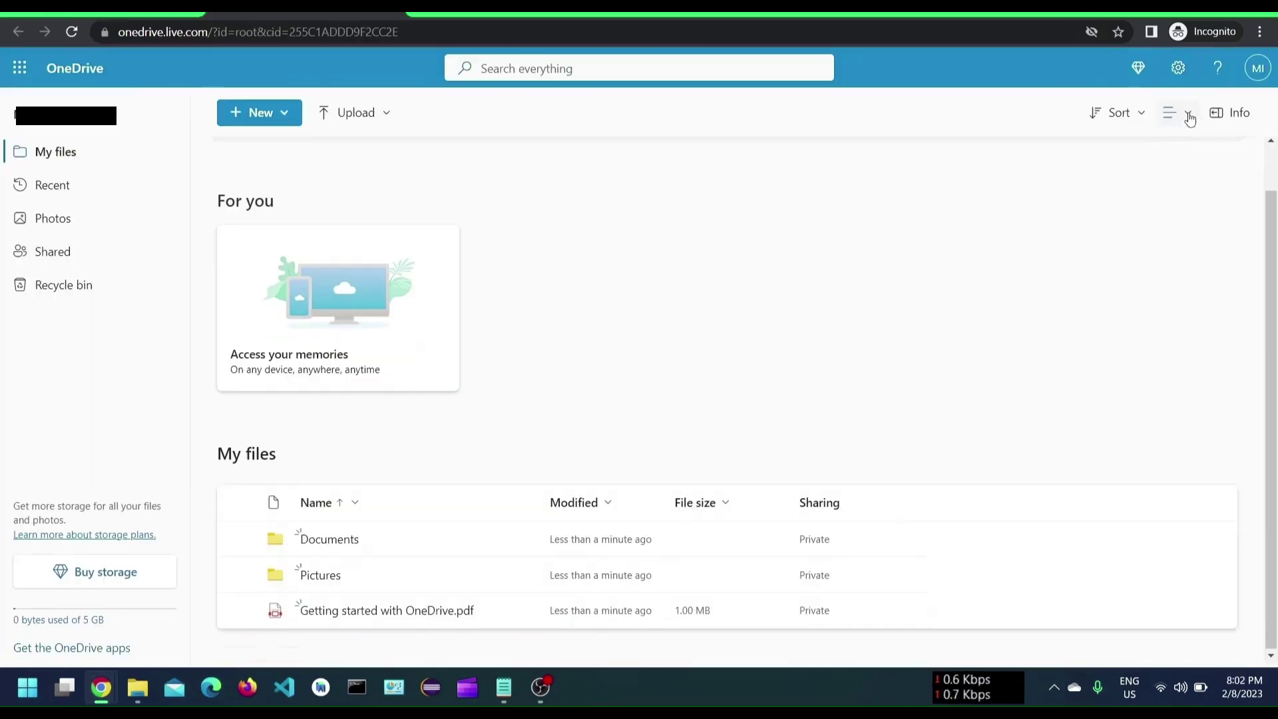
pyautogui.click(1178, 76)
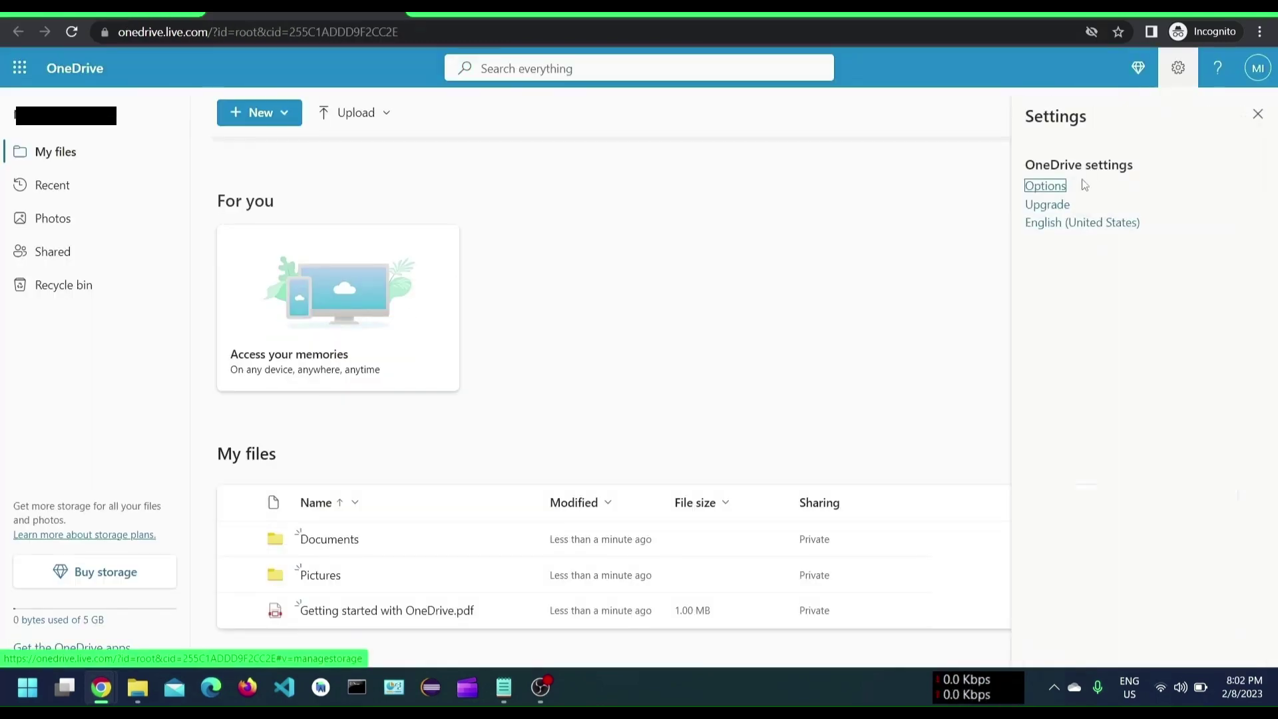
pyautogui.click(1057, 190)
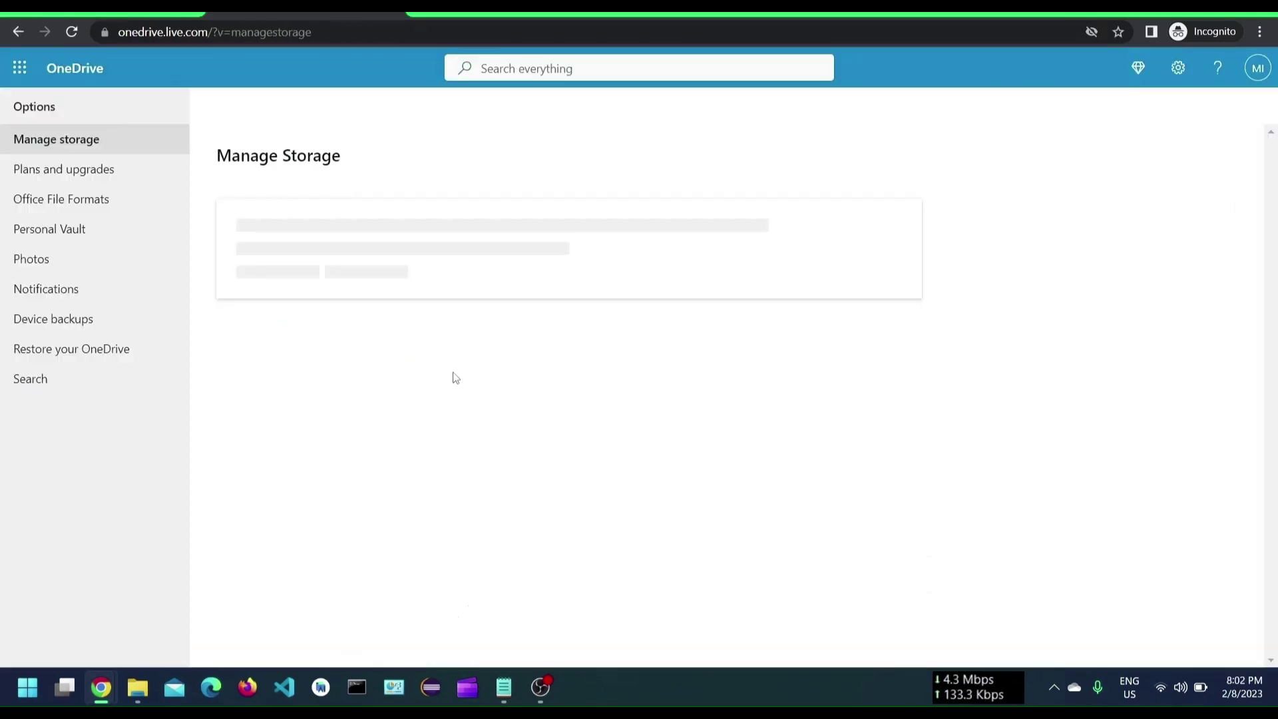
pyautogui.scroll(-3, 424, 471)
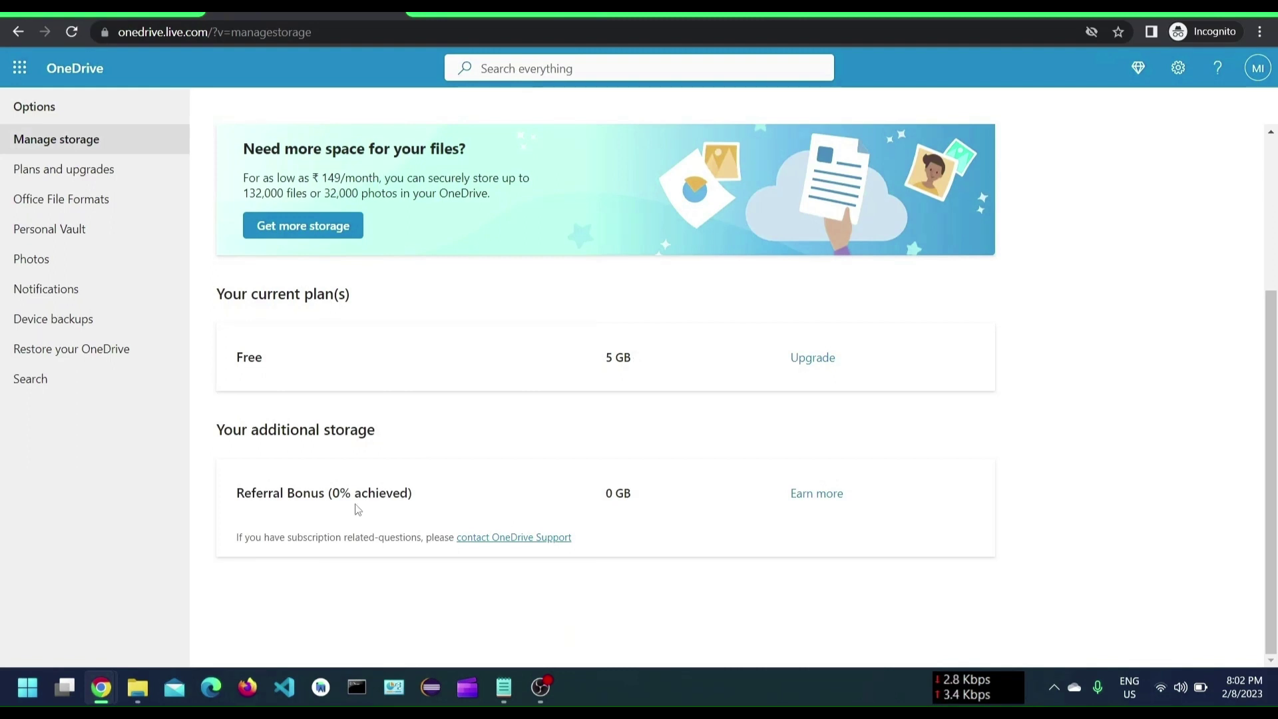
pyautogui.click(806, 496)
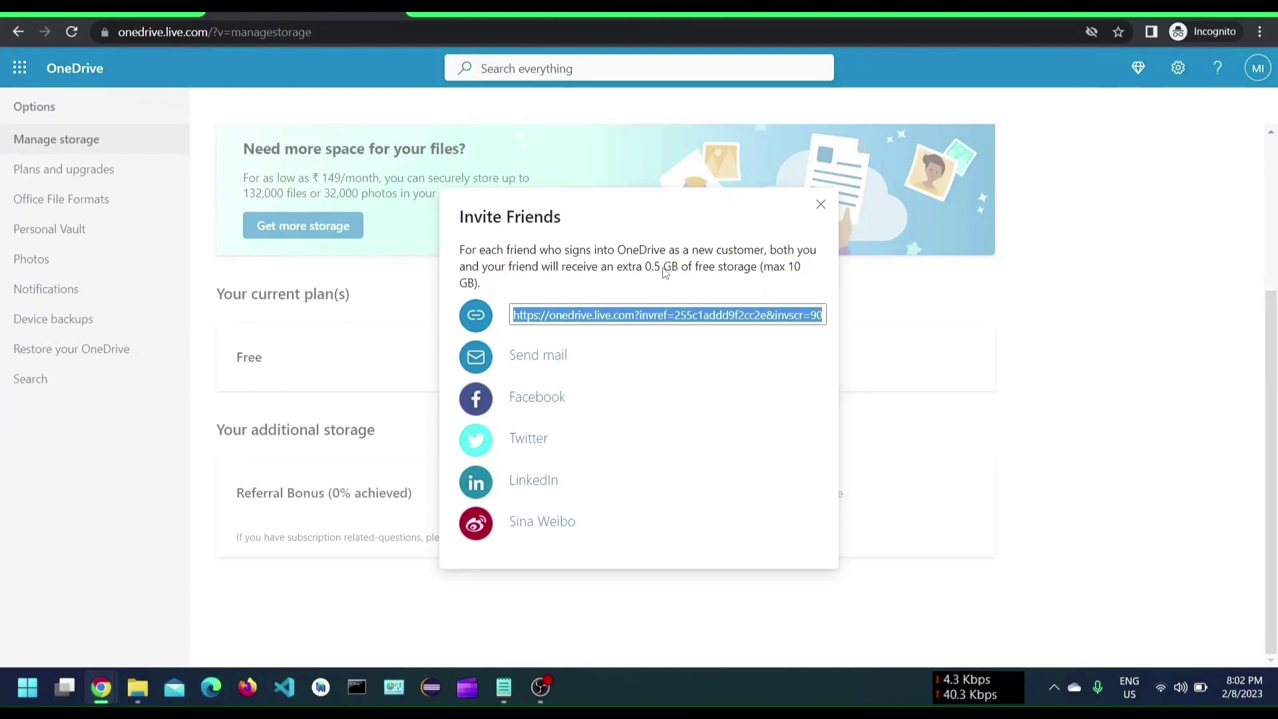
pyautogui.press('Escape')
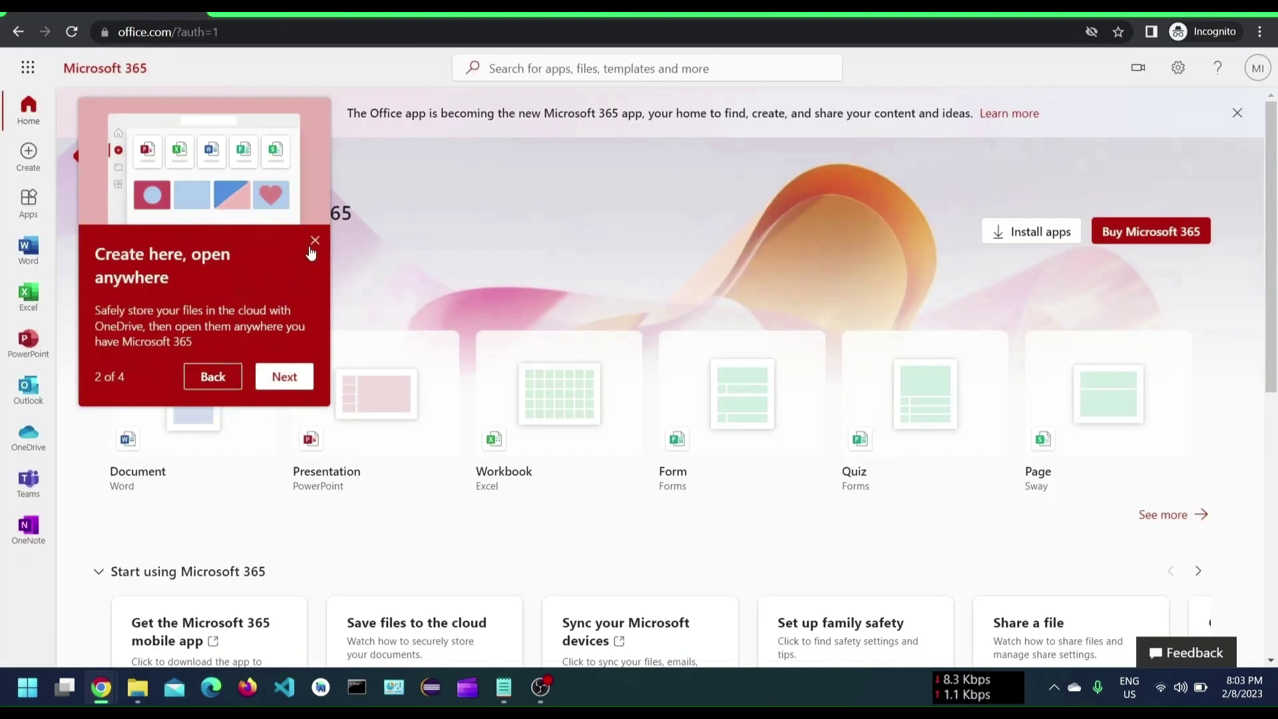
# Close the tour tip on the Microsoft 365 home page.
pyautogui.click(313, 238)
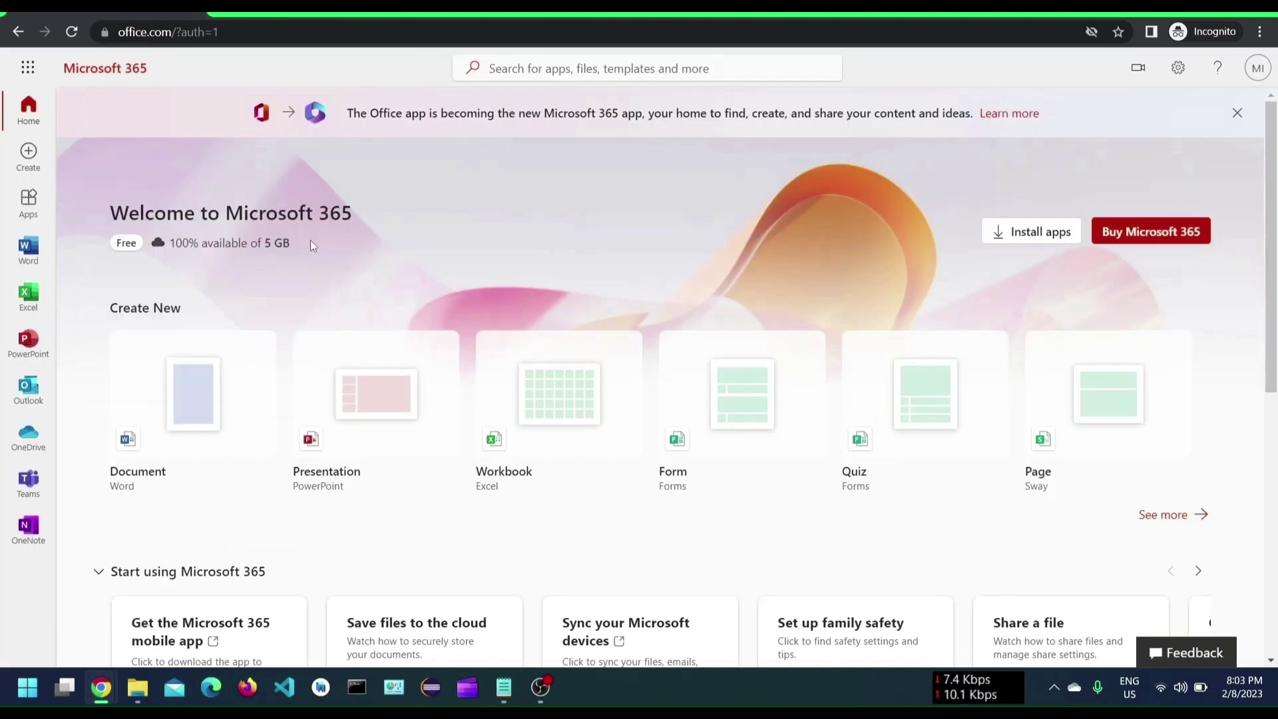